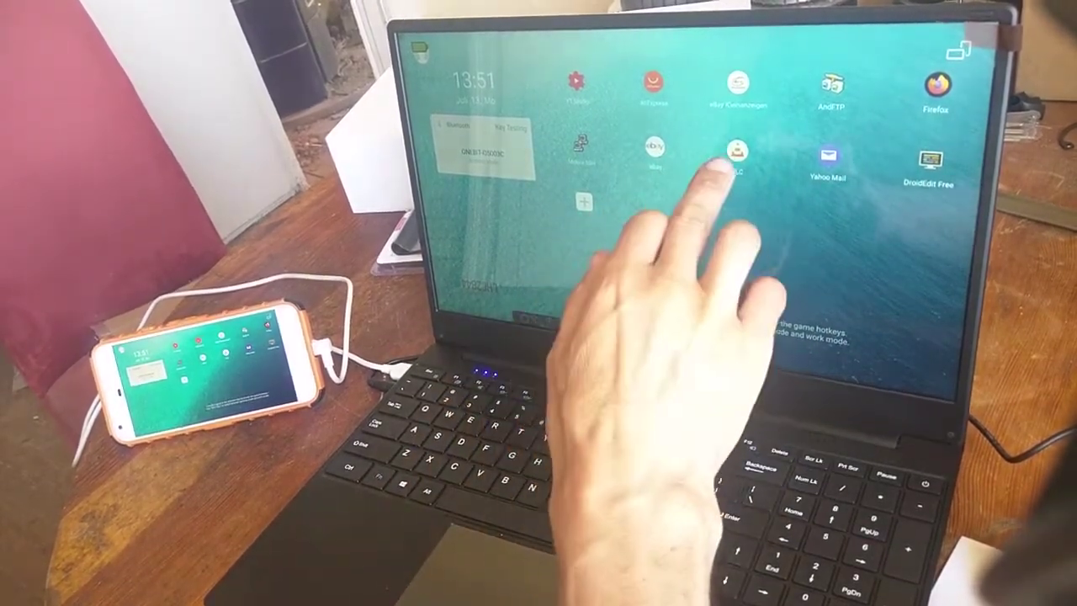
Step: Launch VLC from the docked desktop home screen to play the drone video
left_click(737, 151)
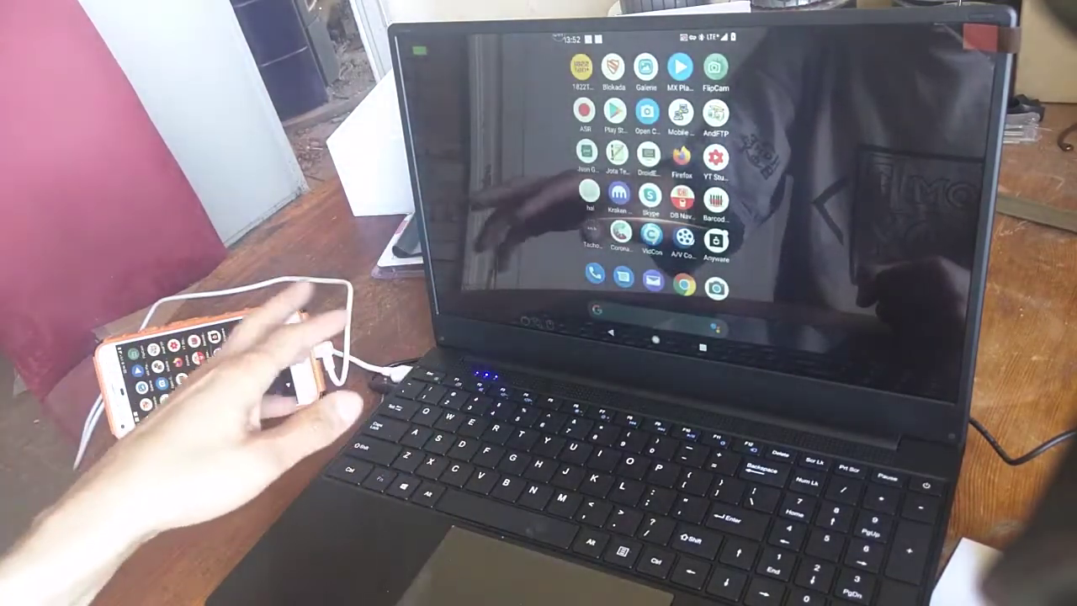
Step: Return to the desktop-style launcher home screen with Ctrl+Escape
key("ctrl+Escape")
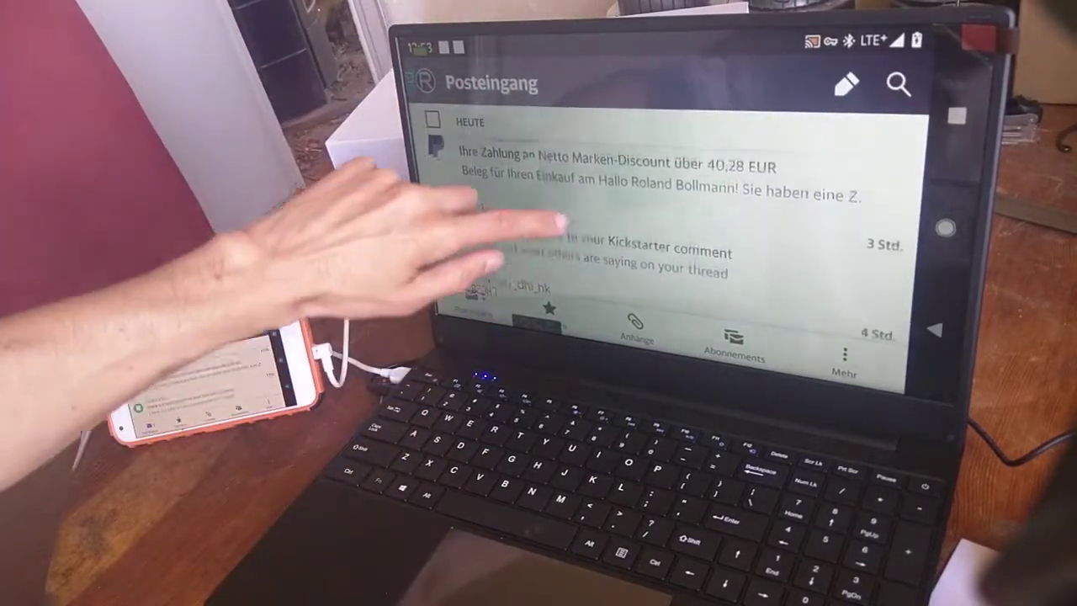
scroll(605, 211, "down", 3)
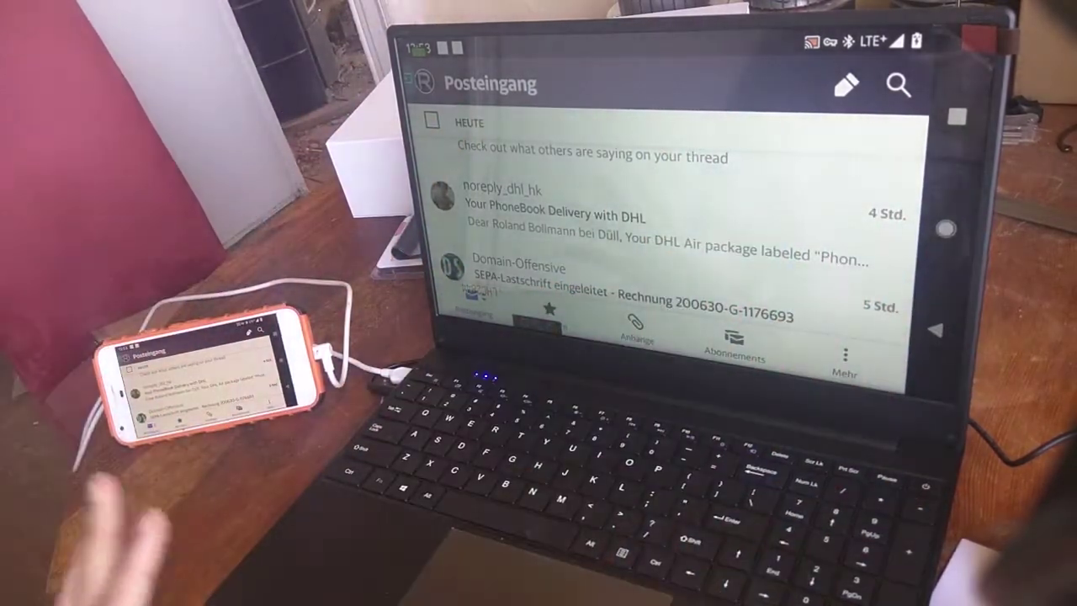
Step: Leave the Posteingang inbox and go back to the launcher home screen
key("super")
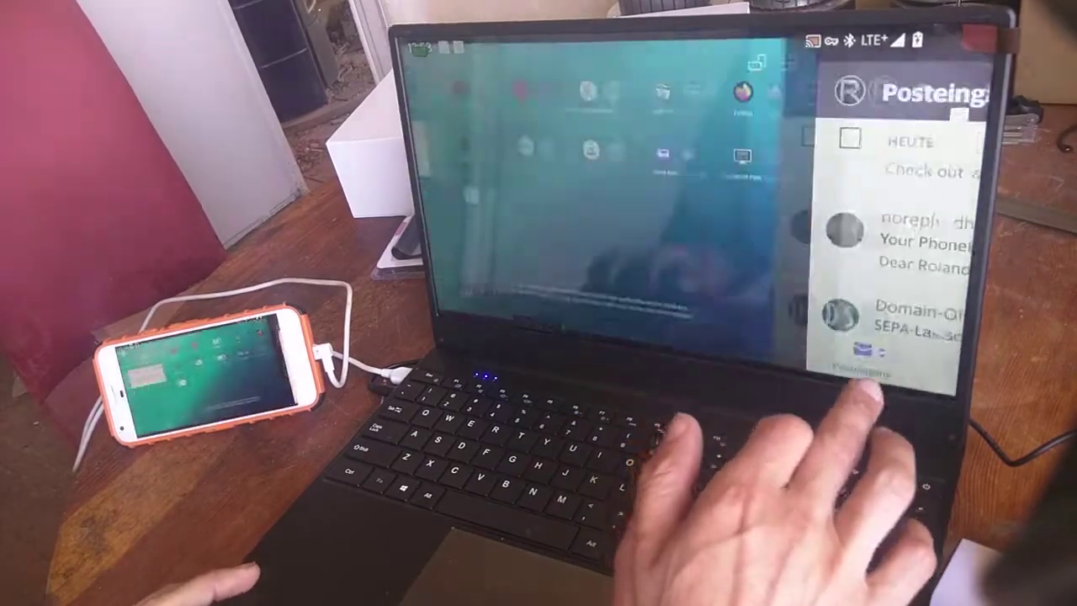